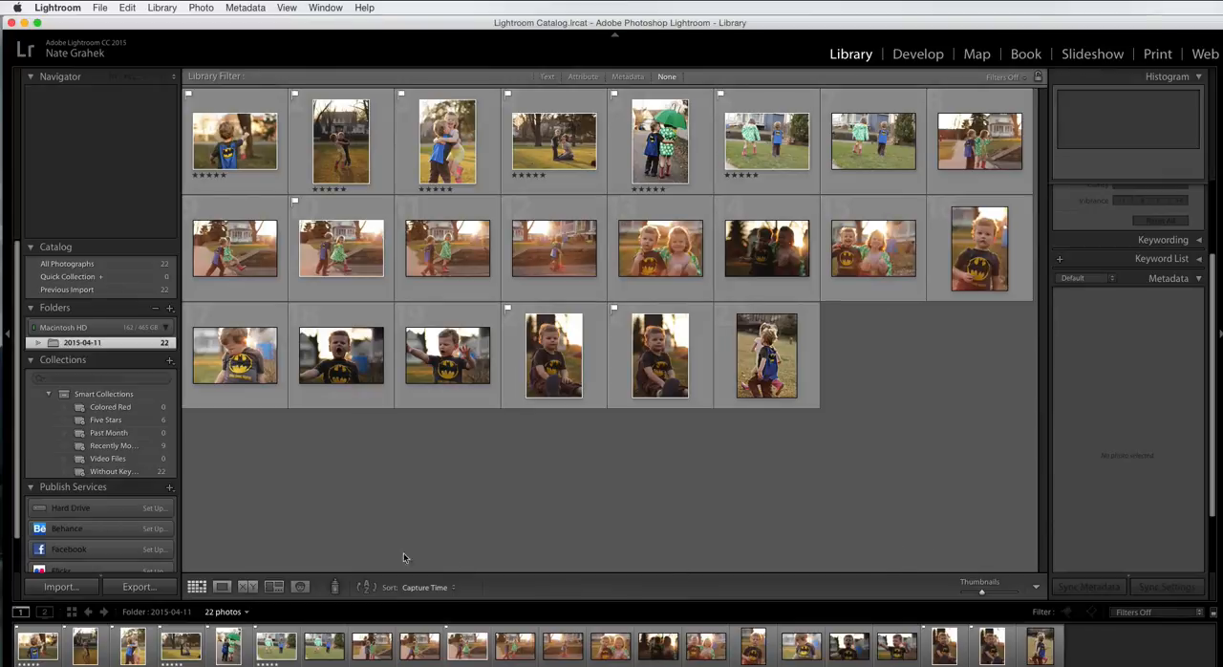
pyautogui.click(107, 422)
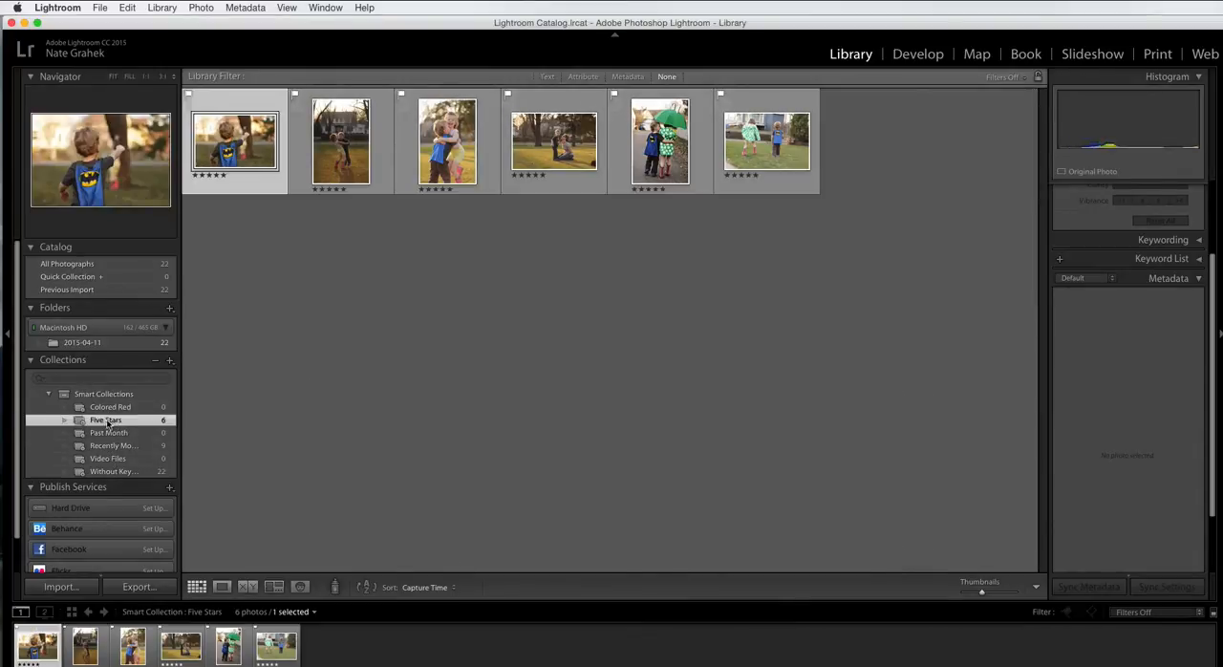
pyautogui.click(139, 588)
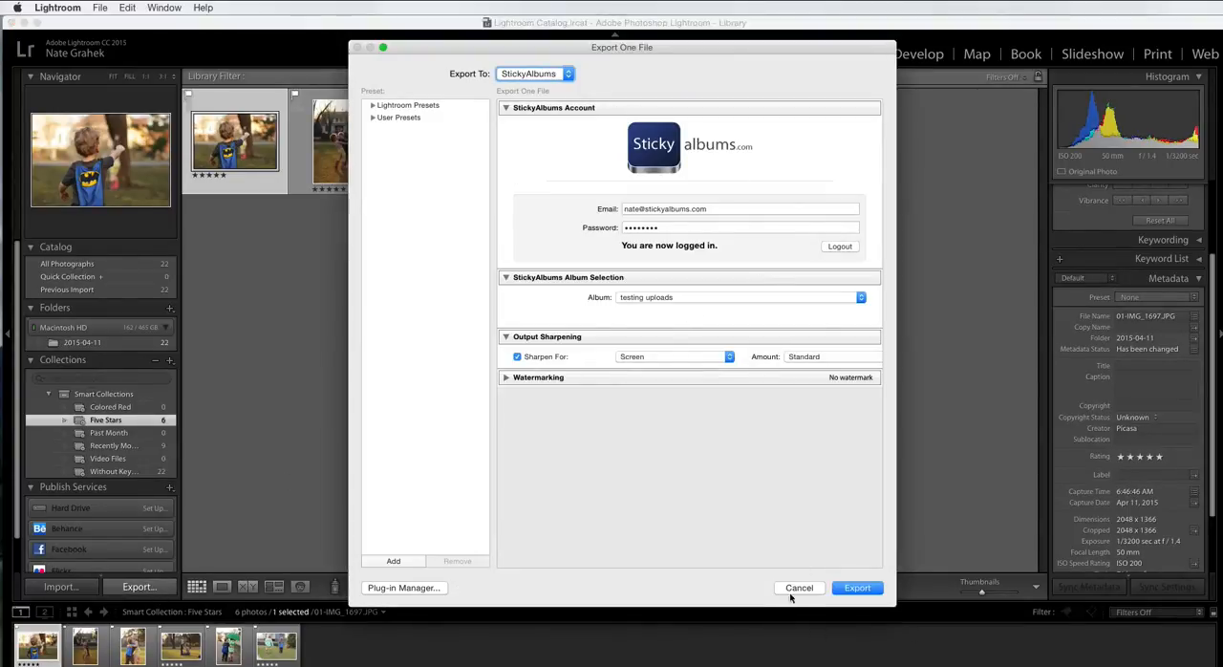
pyautogui.click(797, 588)
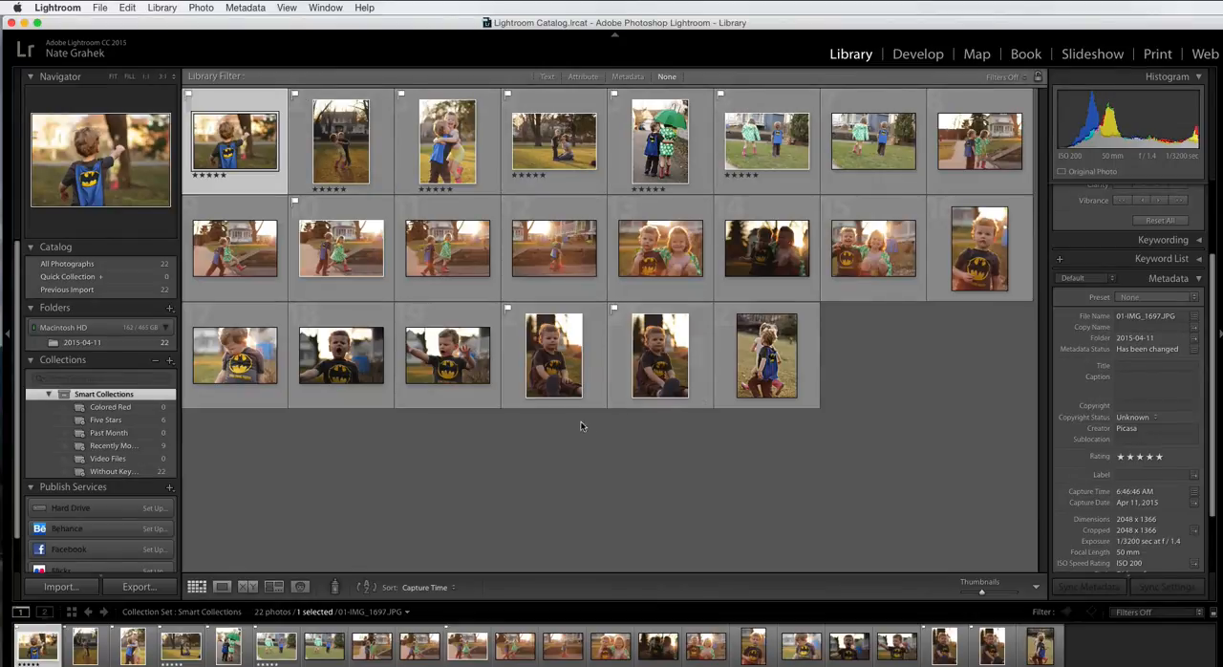
# Step: Filter the library photos to show only the flagged ones and select all of them
pyautogui.click(1133, 612)
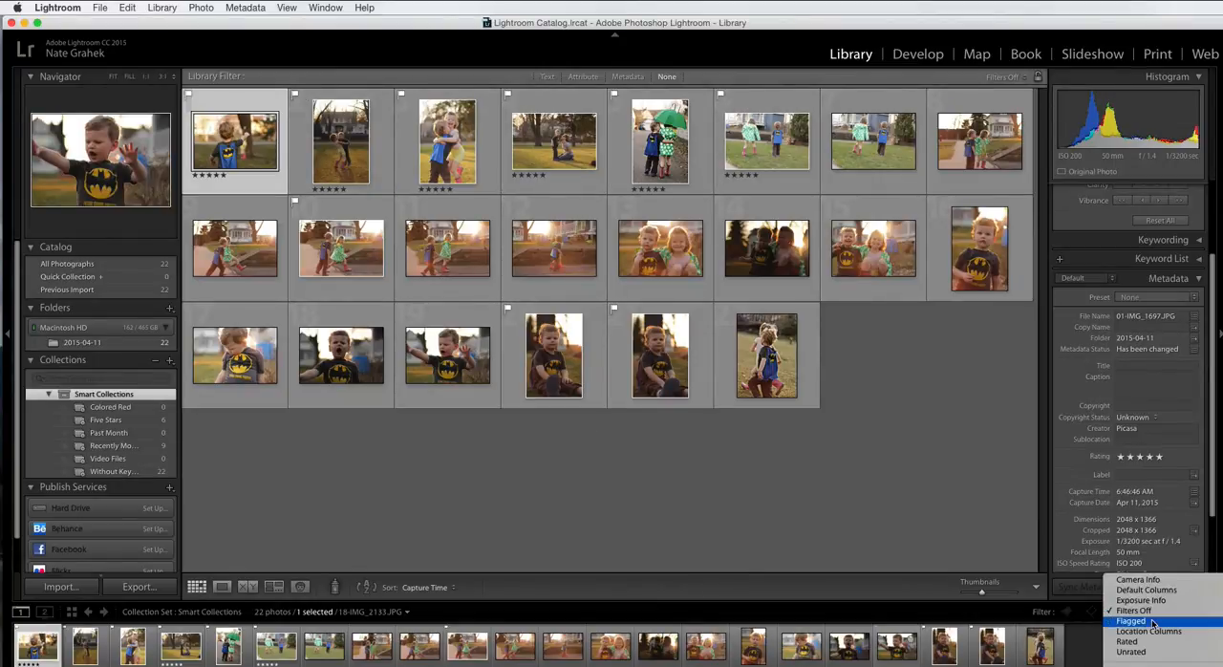
pyautogui.click(1153, 623)
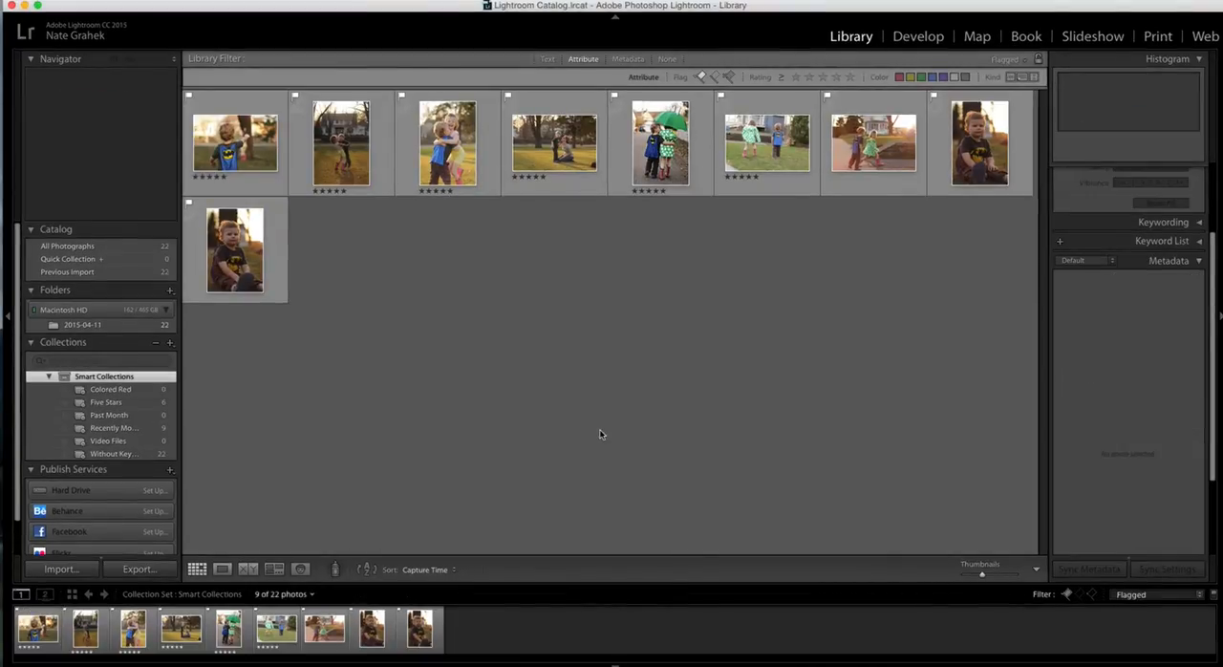
pyautogui.press('super+a')
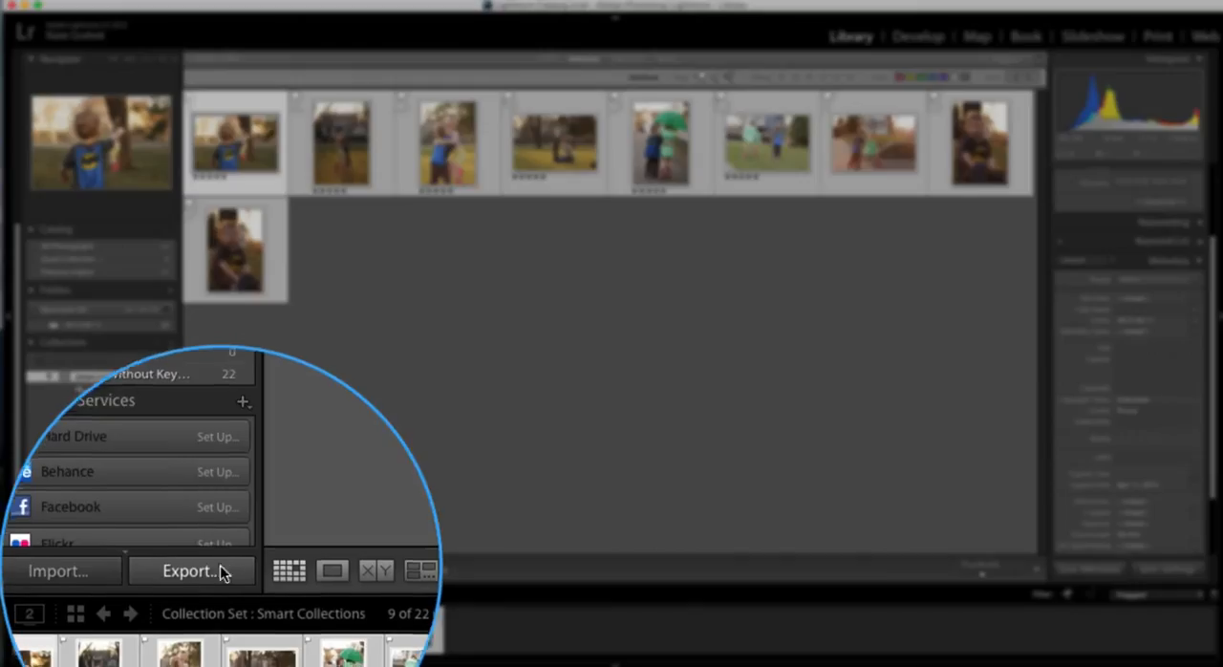
# Step: Open the export settings for the selected photos with StickyAlbums as the destination and connect to the account using the saved login
pyautogui.click(137, 568)
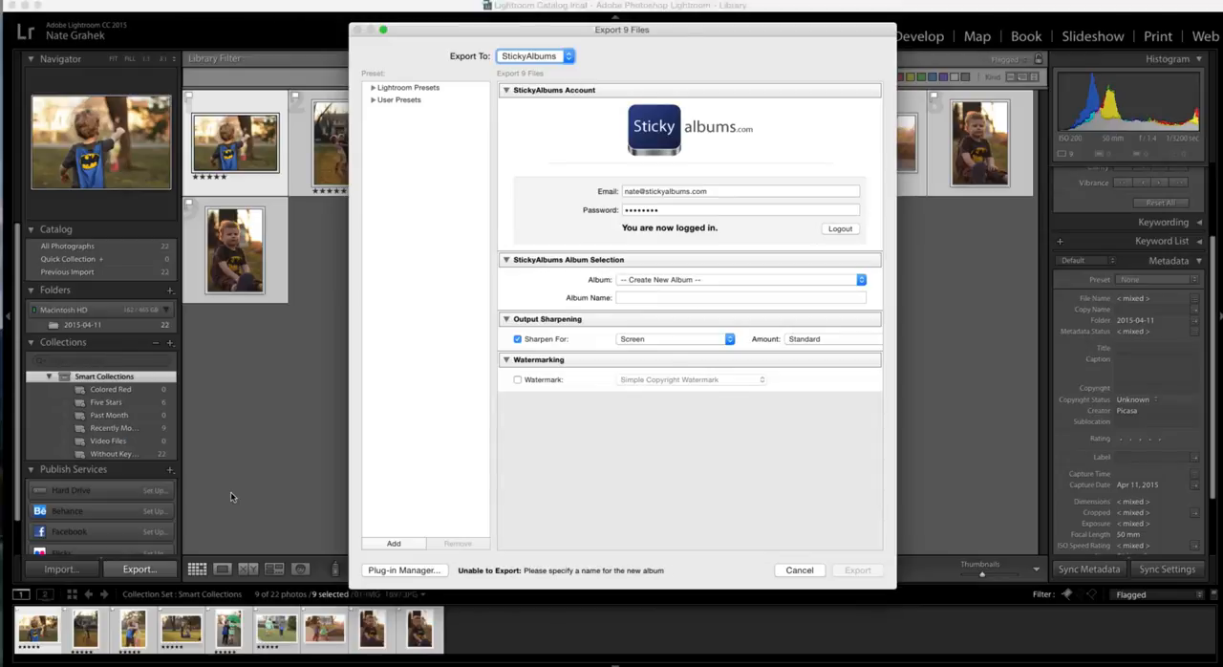
pyautogui.click(535, 56)
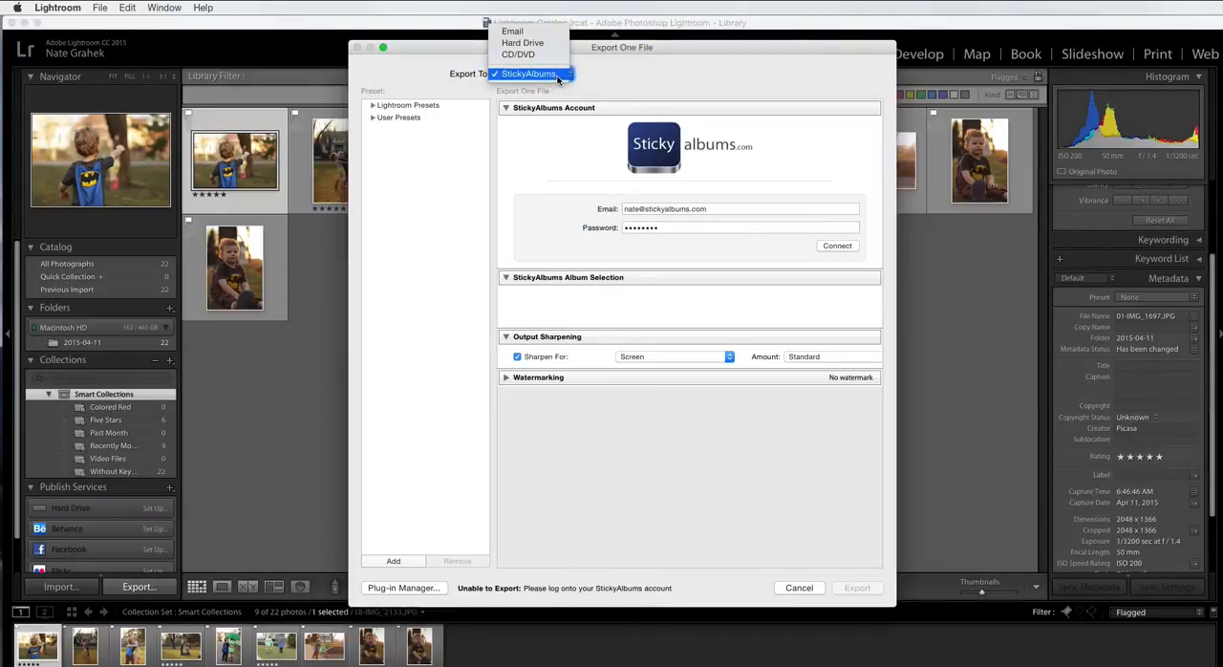
pyautogui.click(552, 76)
pyautogui.click(534, 80)
pyautogui.click(531, 76)
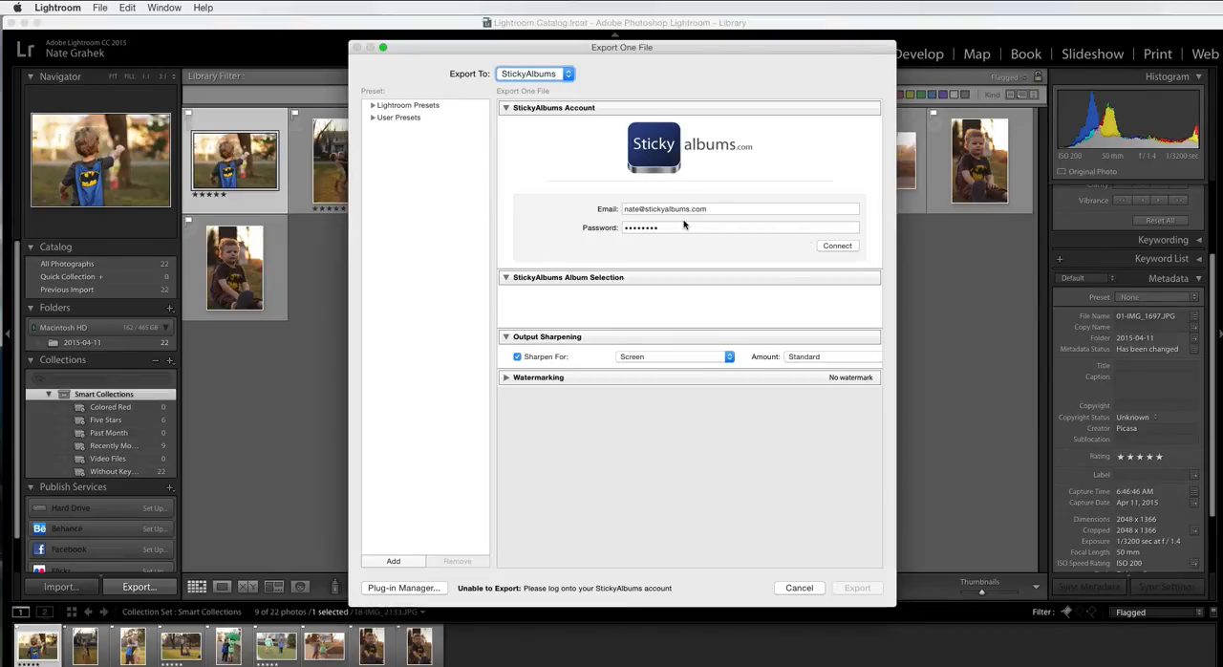
pyautogui.click(837, 245)
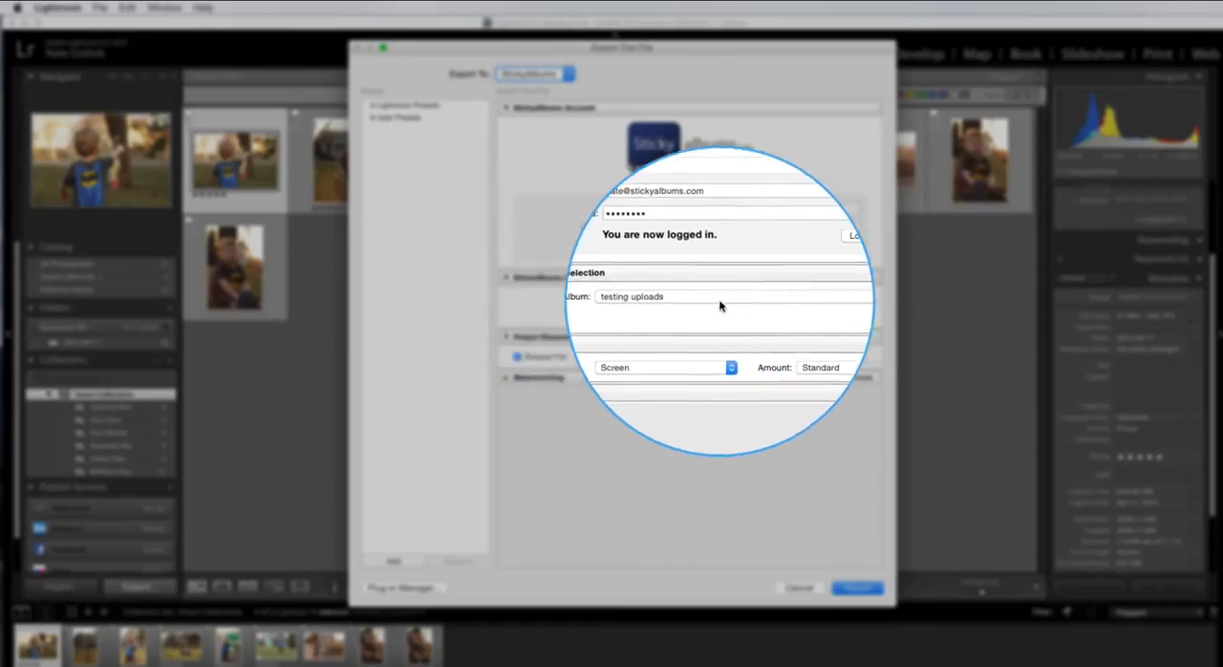
# Step: Choose to create a new StickyAlbums album for the export and name it New Test For Upload
pyautogui.click(643, 302)
pyautogui.click(700, 227)
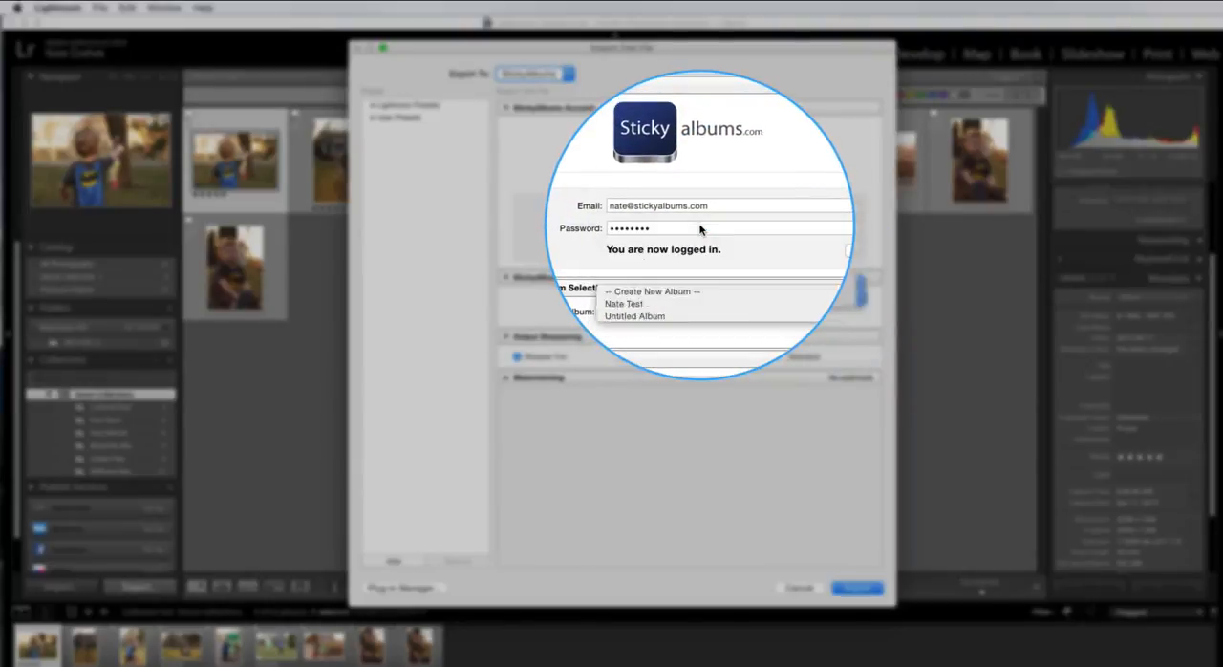
pyautogui.click(690, 298)
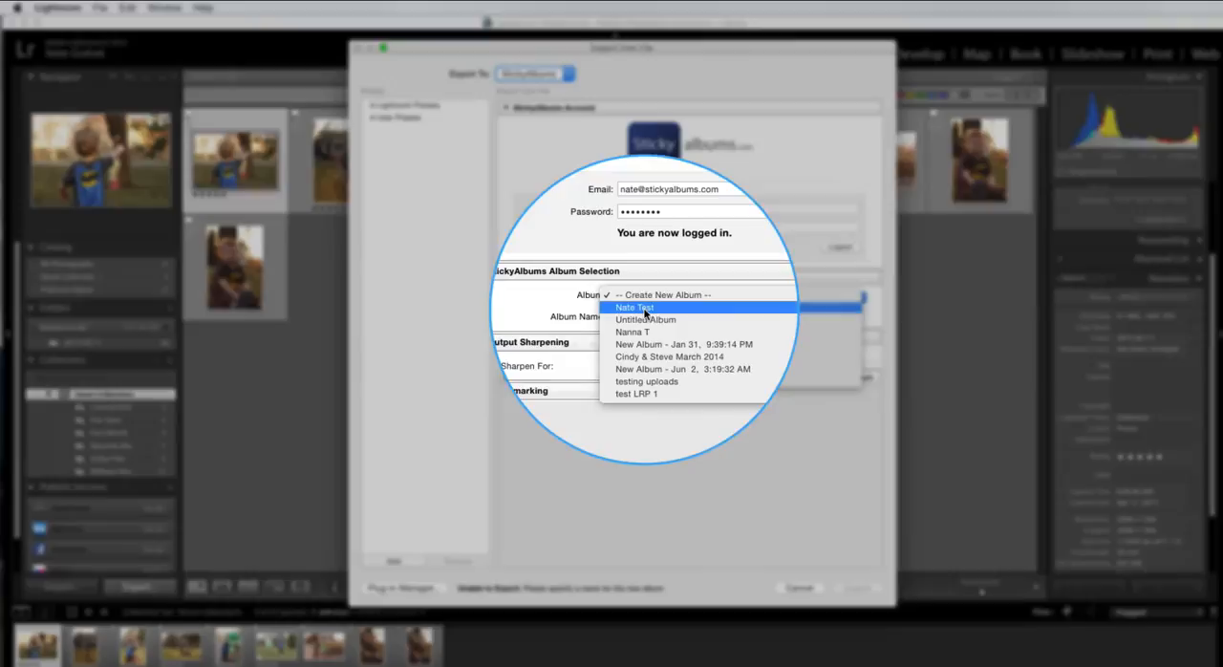
pyautogui.click(648, 295)
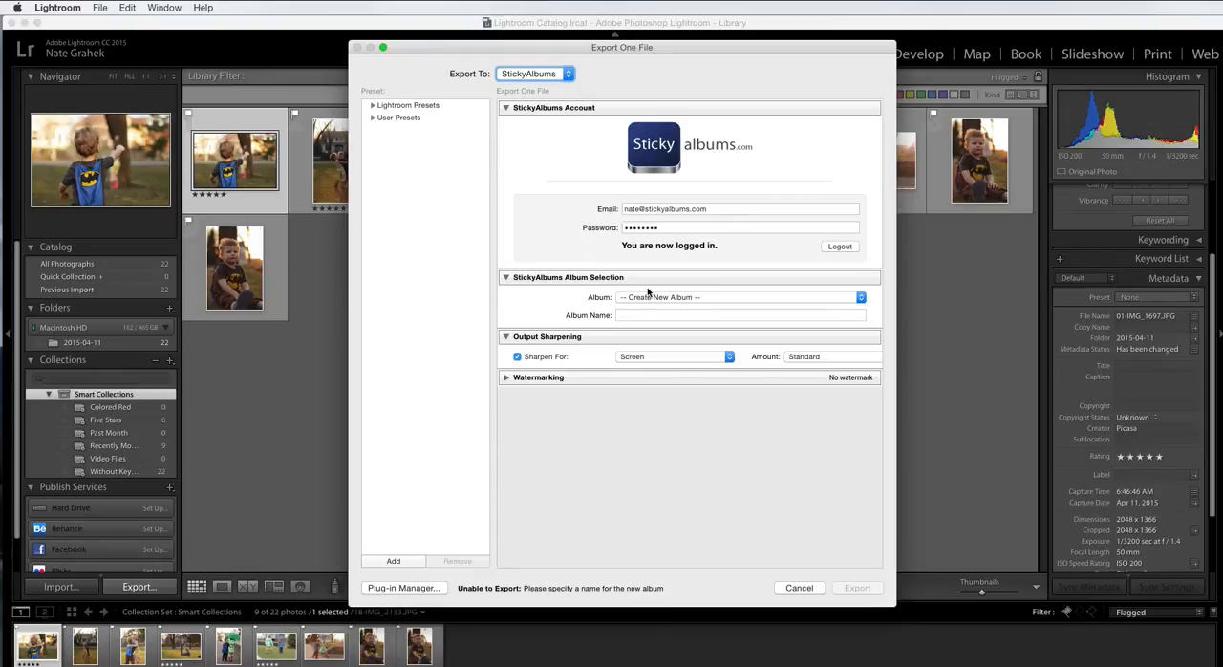
pyautogui.click(647, 314)
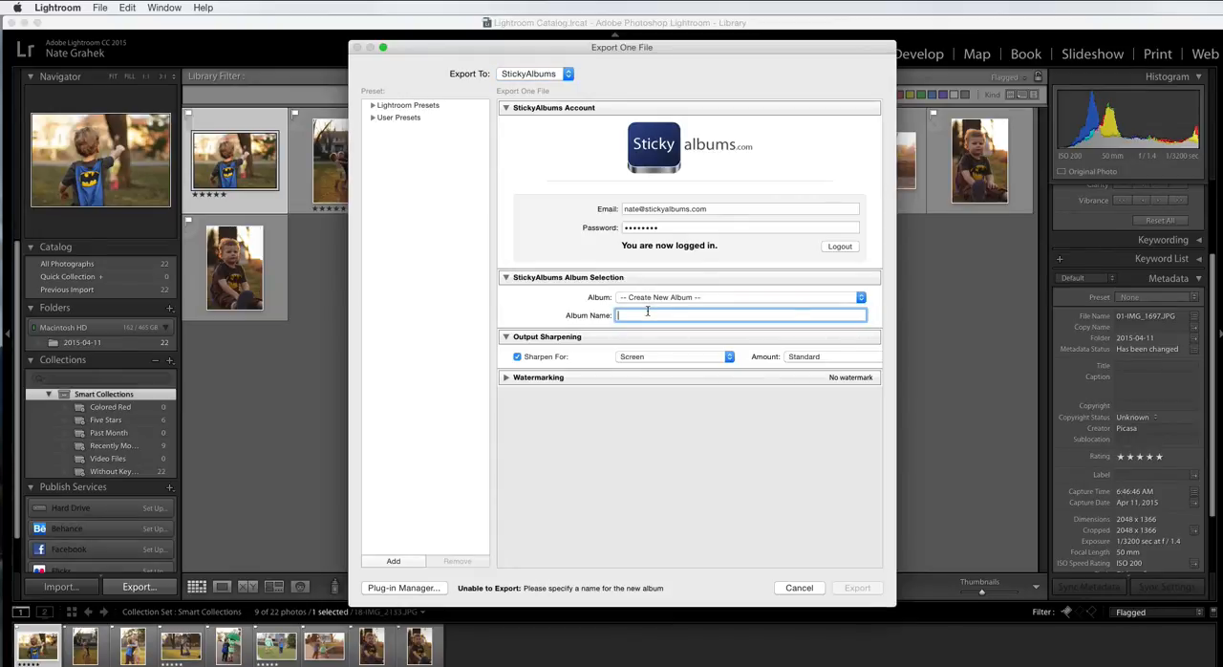
pyautogui.write('New Test')
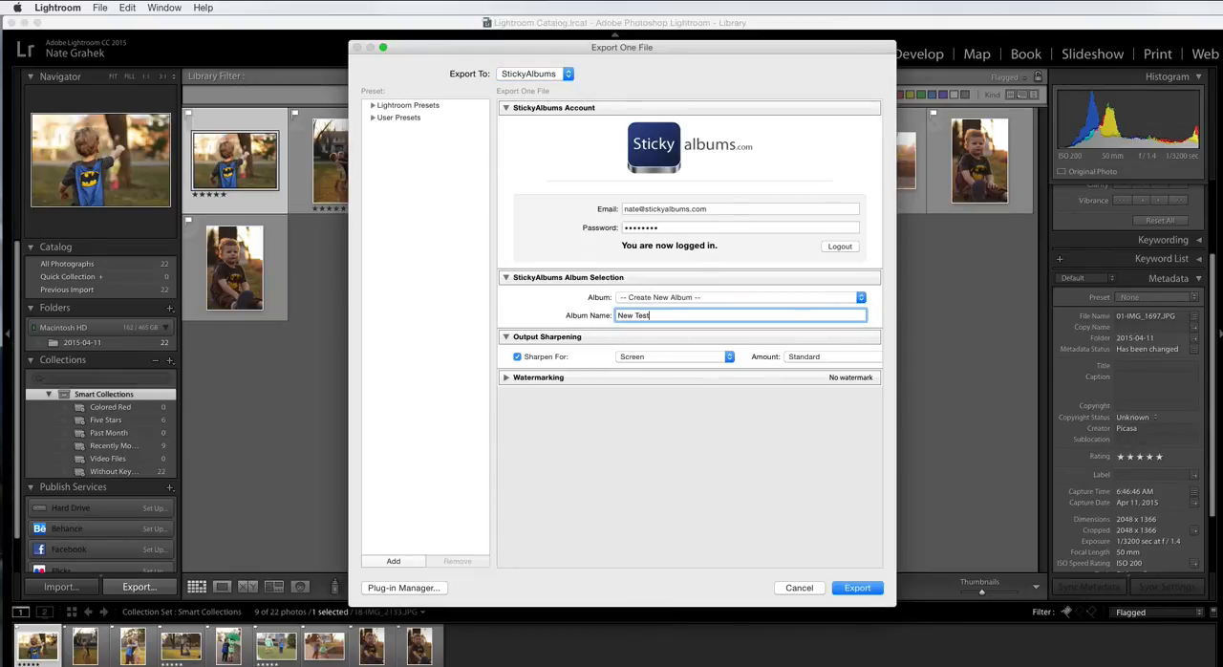
pyautogui.write(' For Upload')
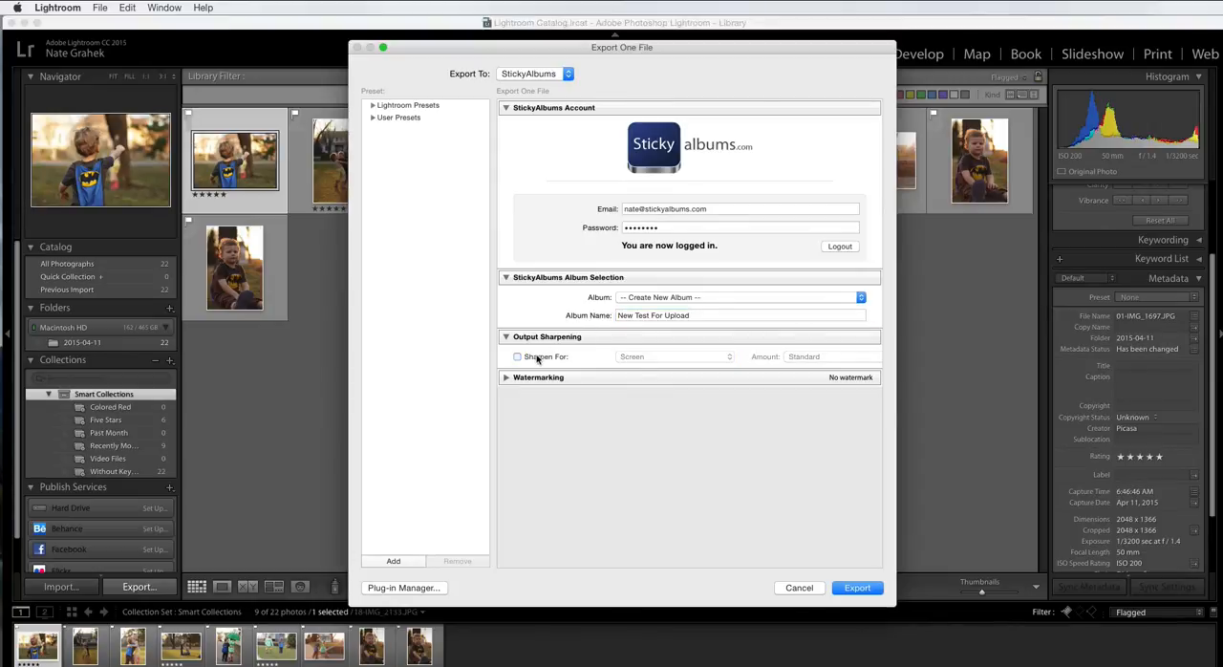
# Step: Set the output sharpening to Screen with the Standard amount
pyautogui.click(645, 358)
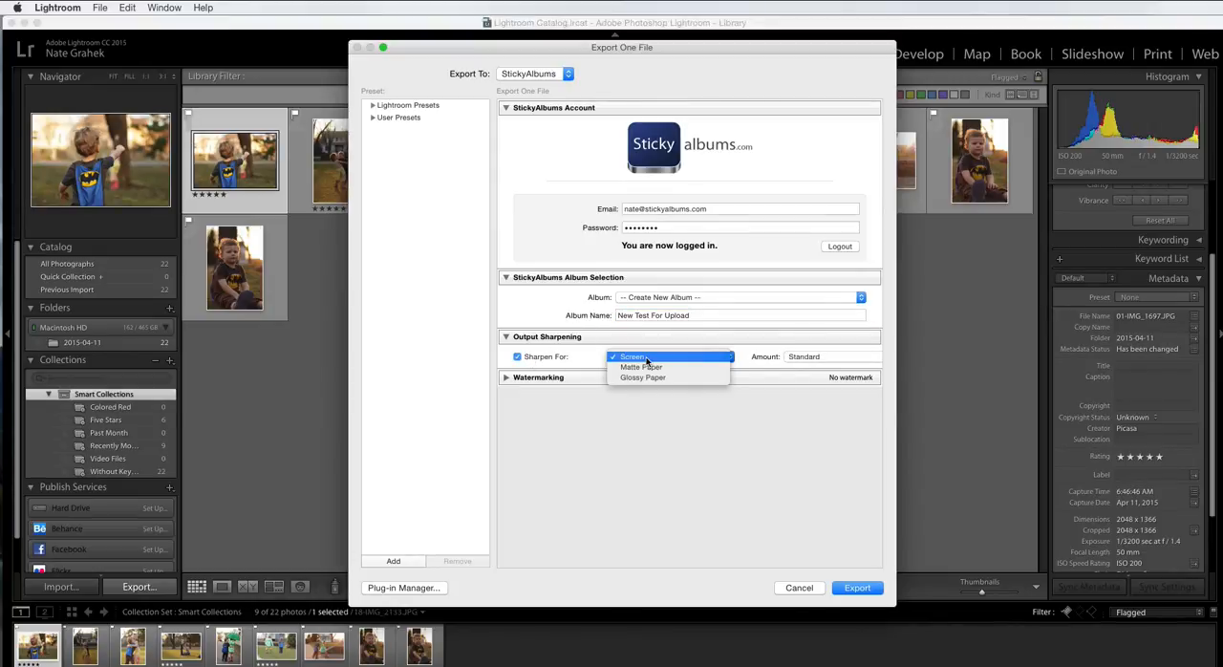
pyautogui.click(694, 357)
pyautogui.click(821, 356)
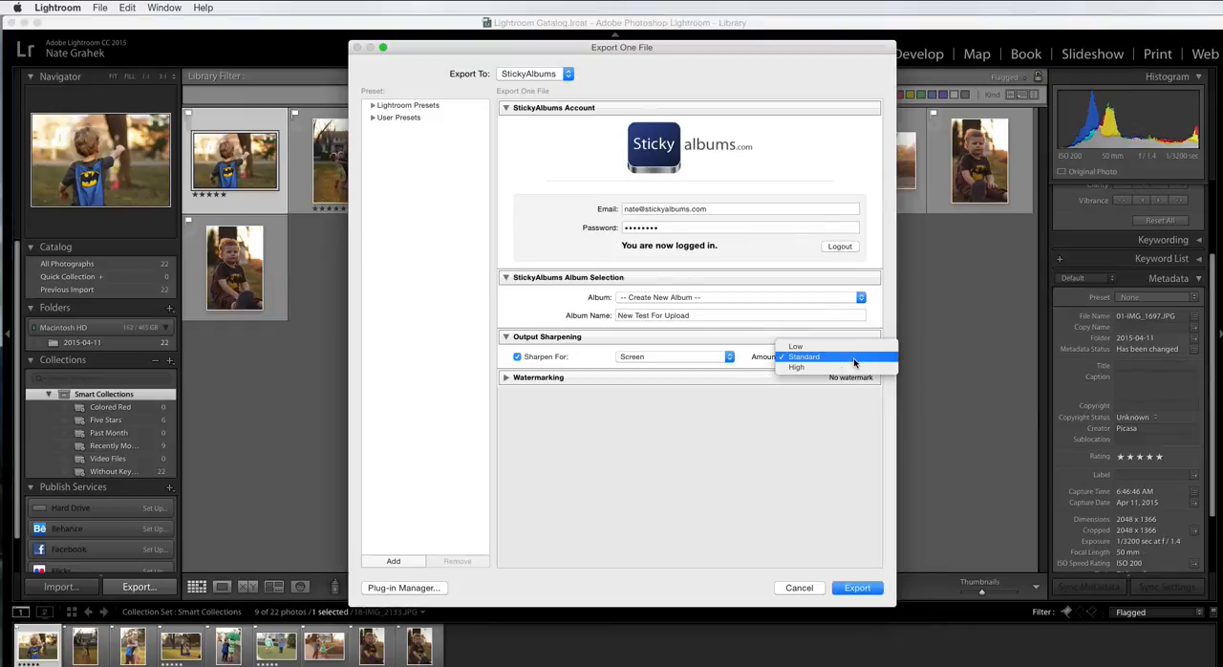
pyautogui.click(838, 358)
pyautogui.click(512, 379)
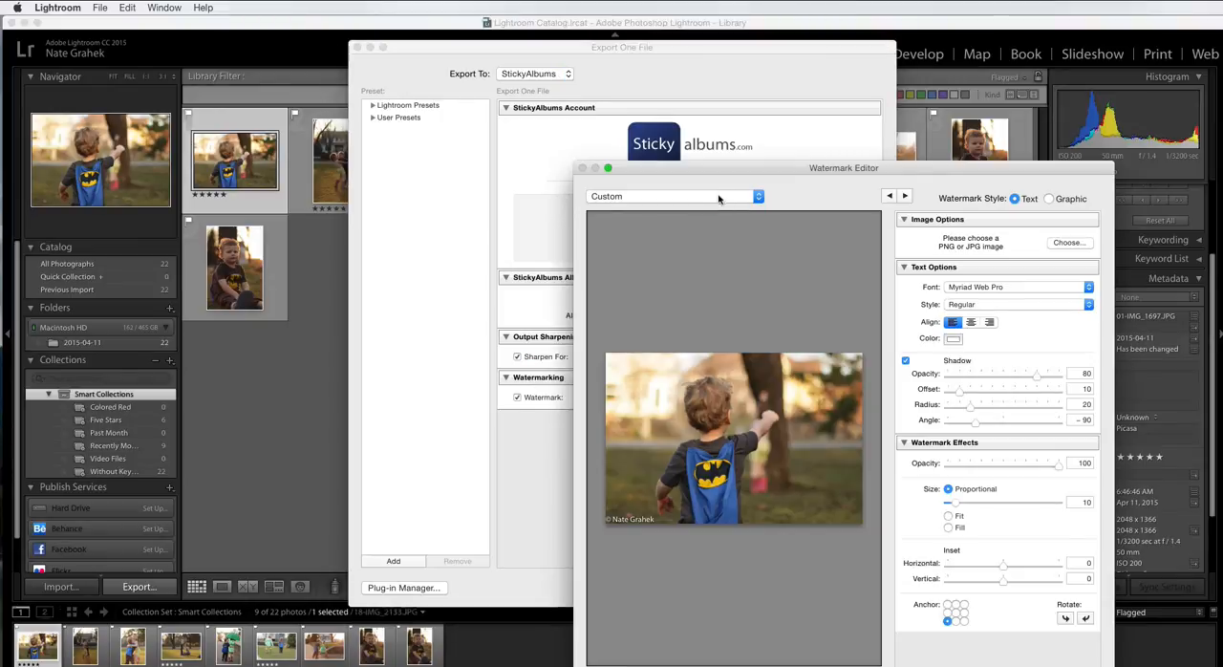
pyautogui.moveTo(721, 171); pyautogui.dragTo(554, 55)
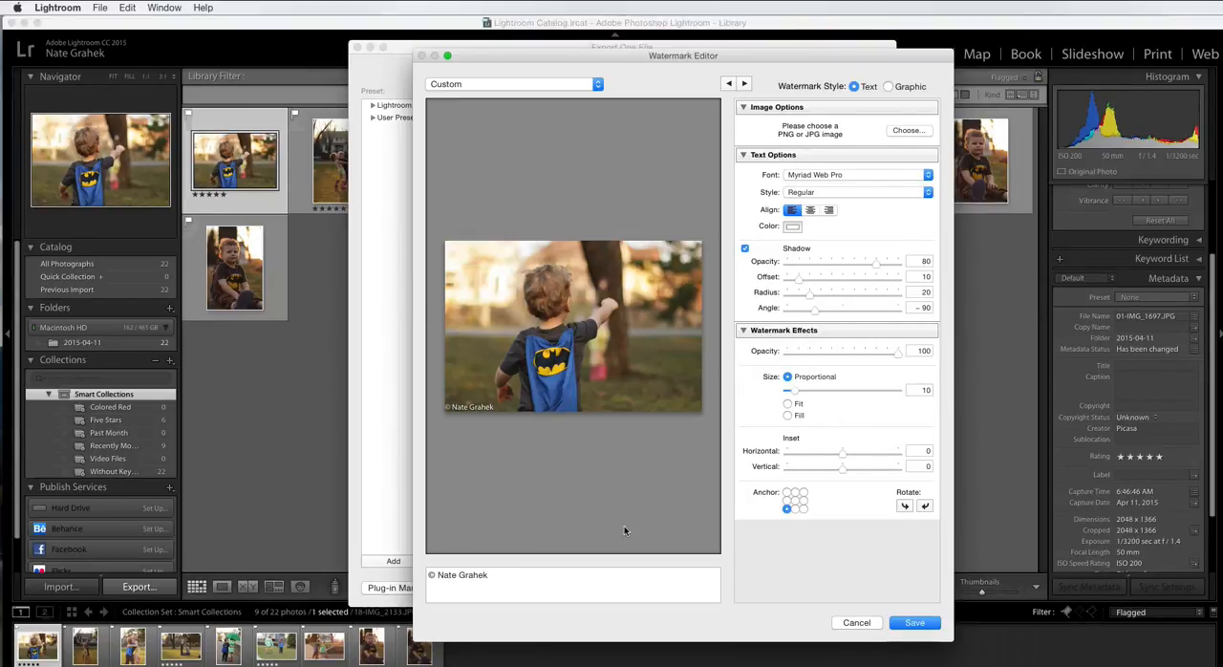
pyautogui.click(856, 624)
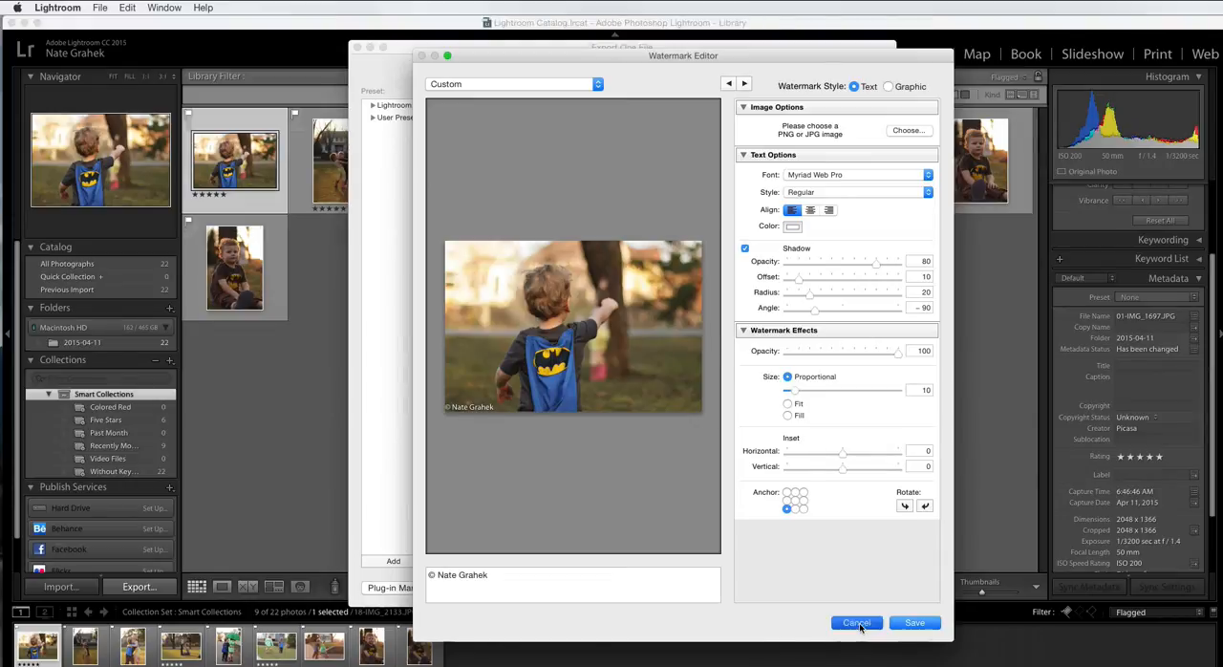
# Step: Turn the watermark off and export the selected photos to StickyAlbums
pyautogui.click(531, 400)
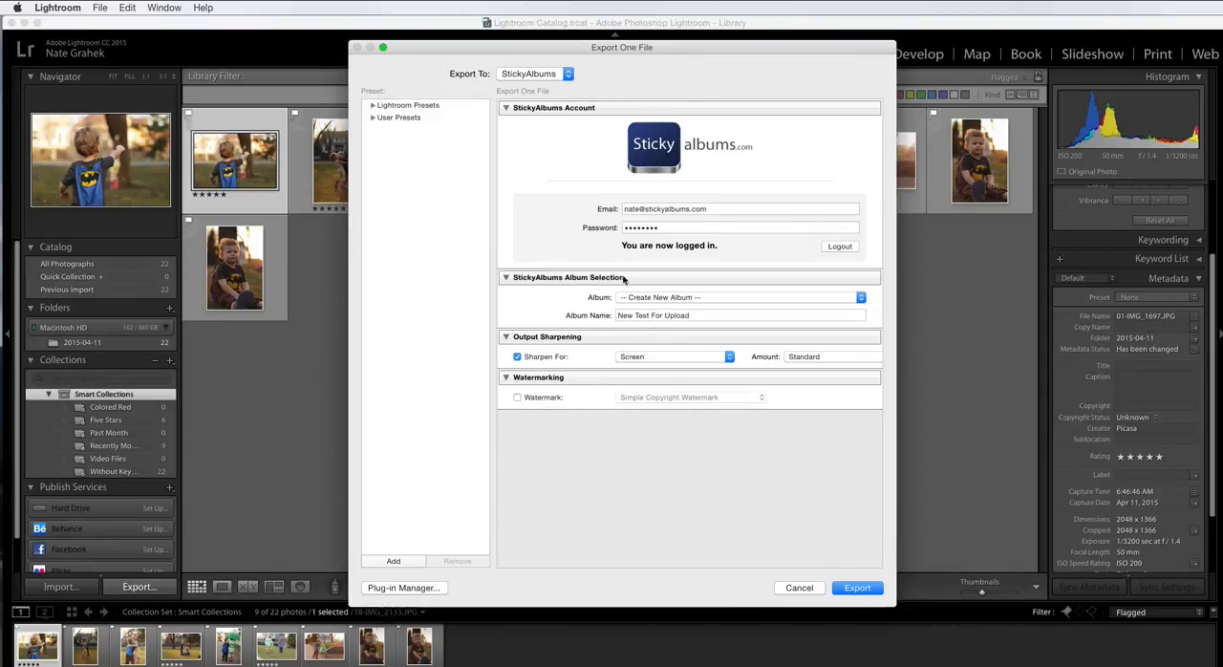
pyautogui.click(864, 590)
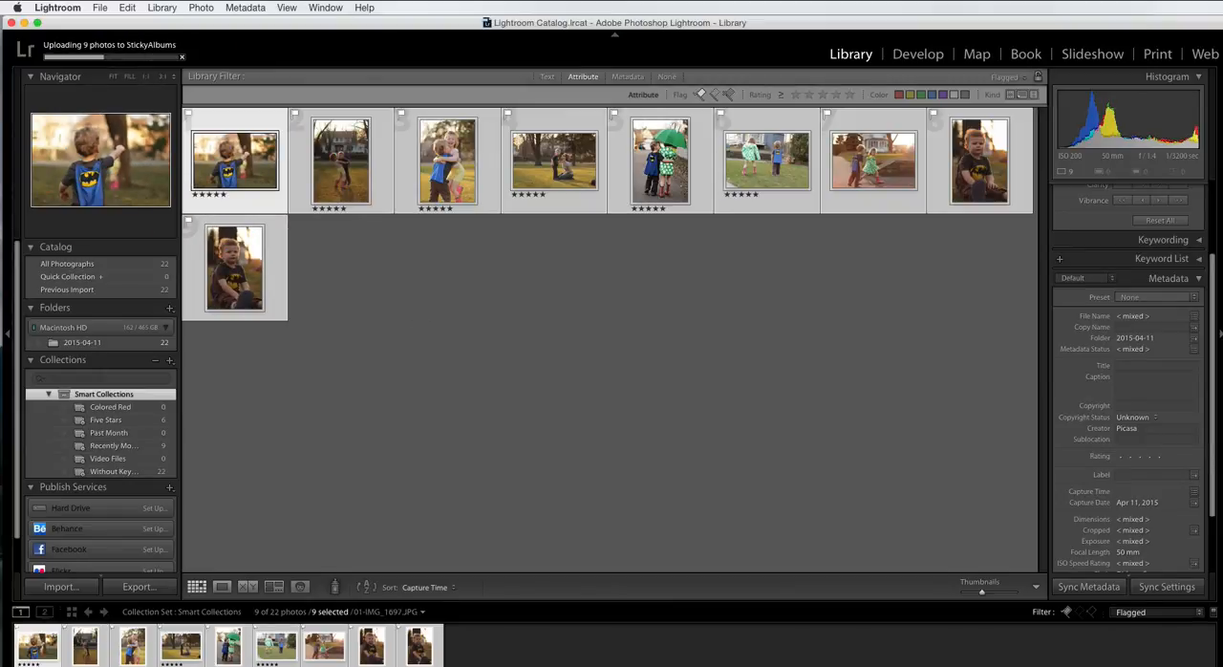
# Step: Switch to Chrome and open the New Test For Upload album for editing in StickyBuilder
pyautogui.click(334, 664)
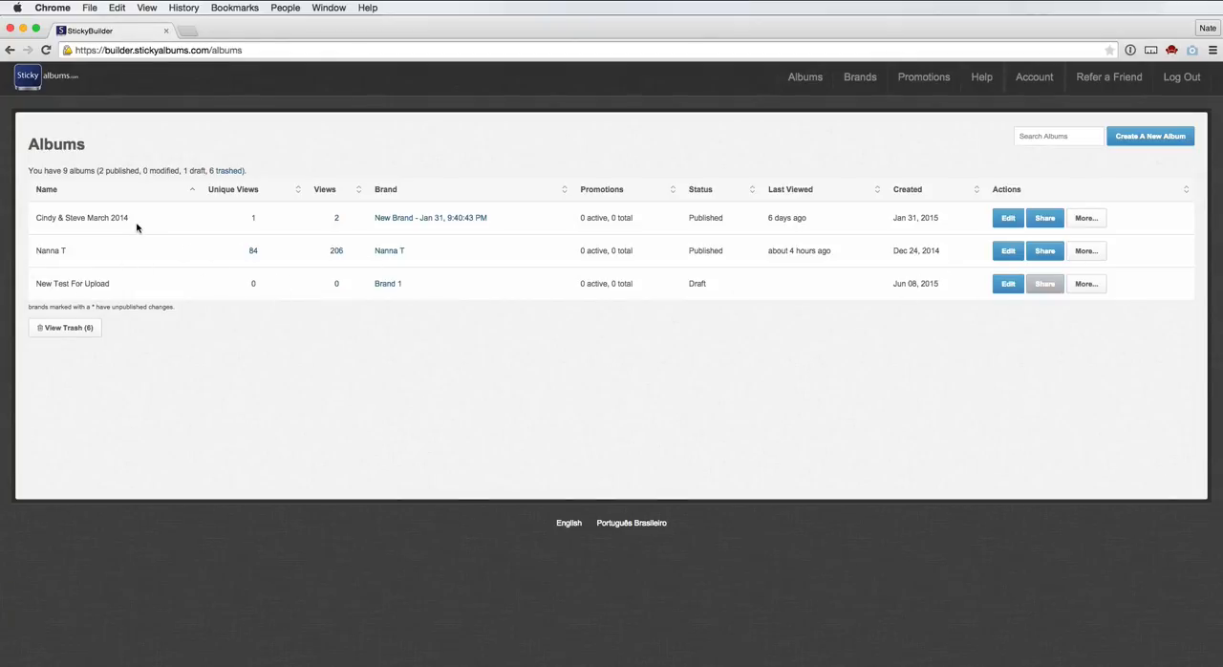
pyautogui.click(996, 286)
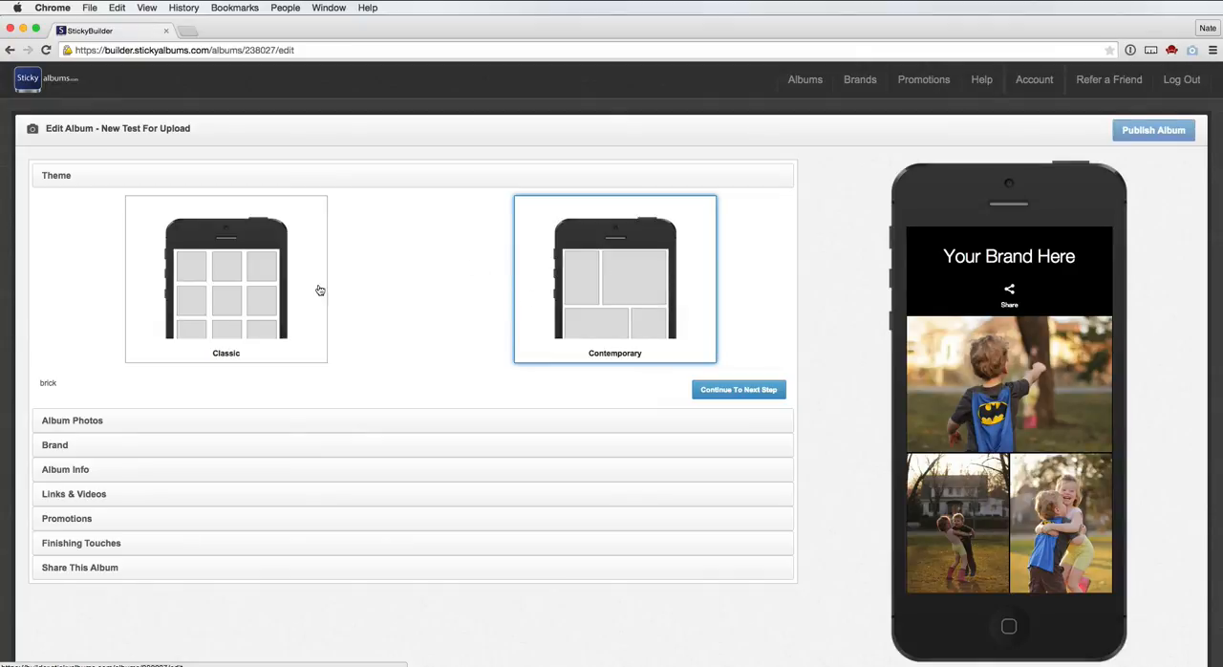
# Step: Review the uploaded album photos and the brands available for the album
pyautogui.click(327, 421)
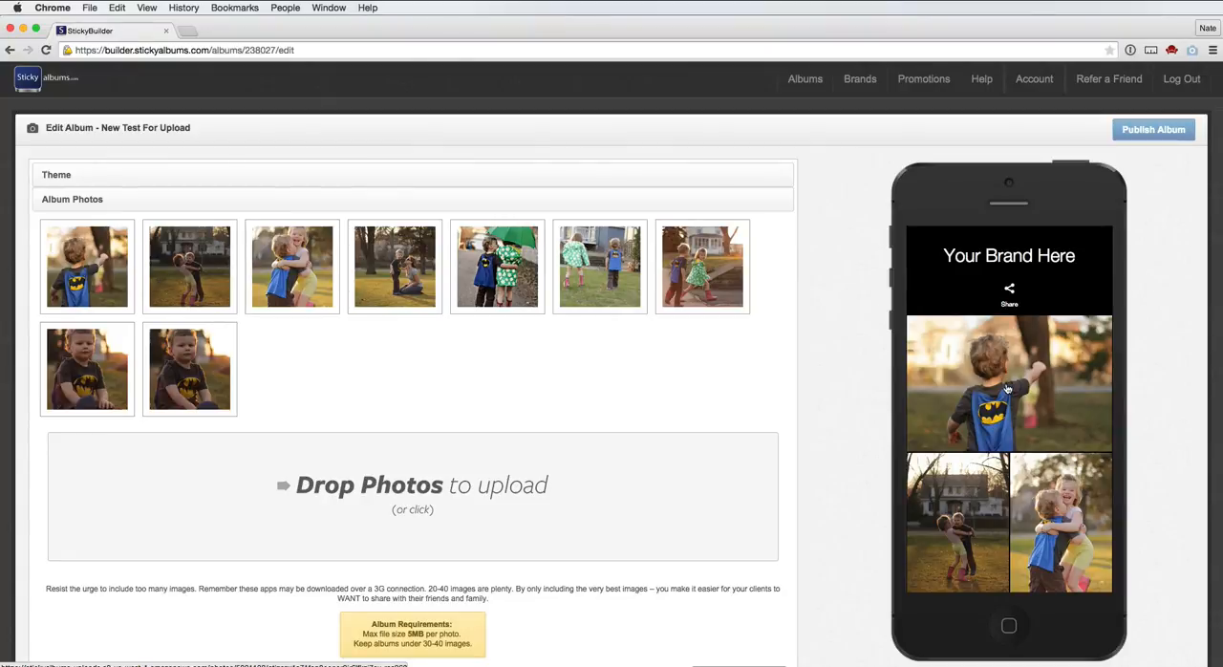
pyautogui.moveTo(175, 355)
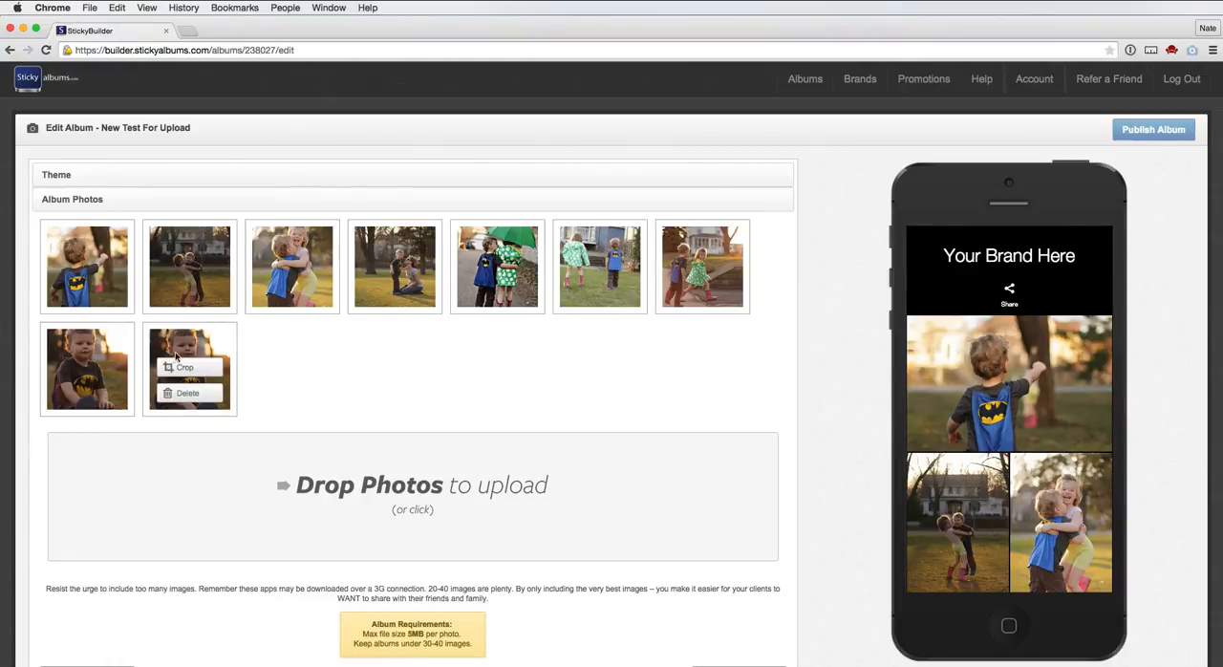
pyautogui.scroll(-5, 423, 385)
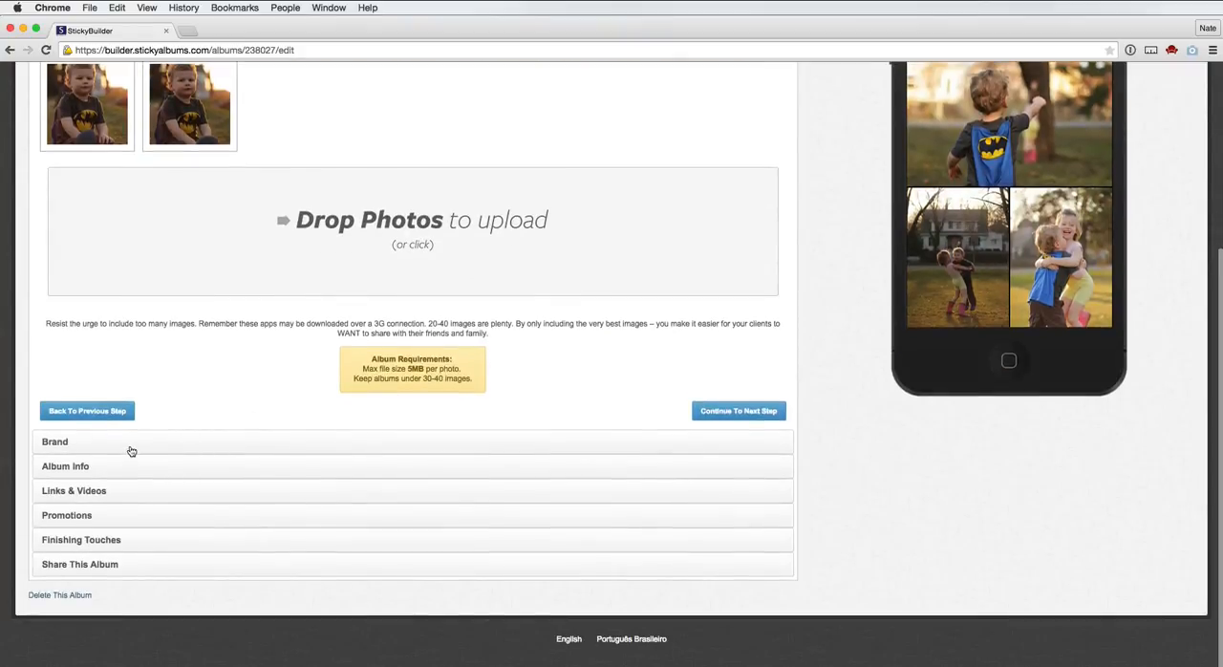
pyautogui.click(130, 445)
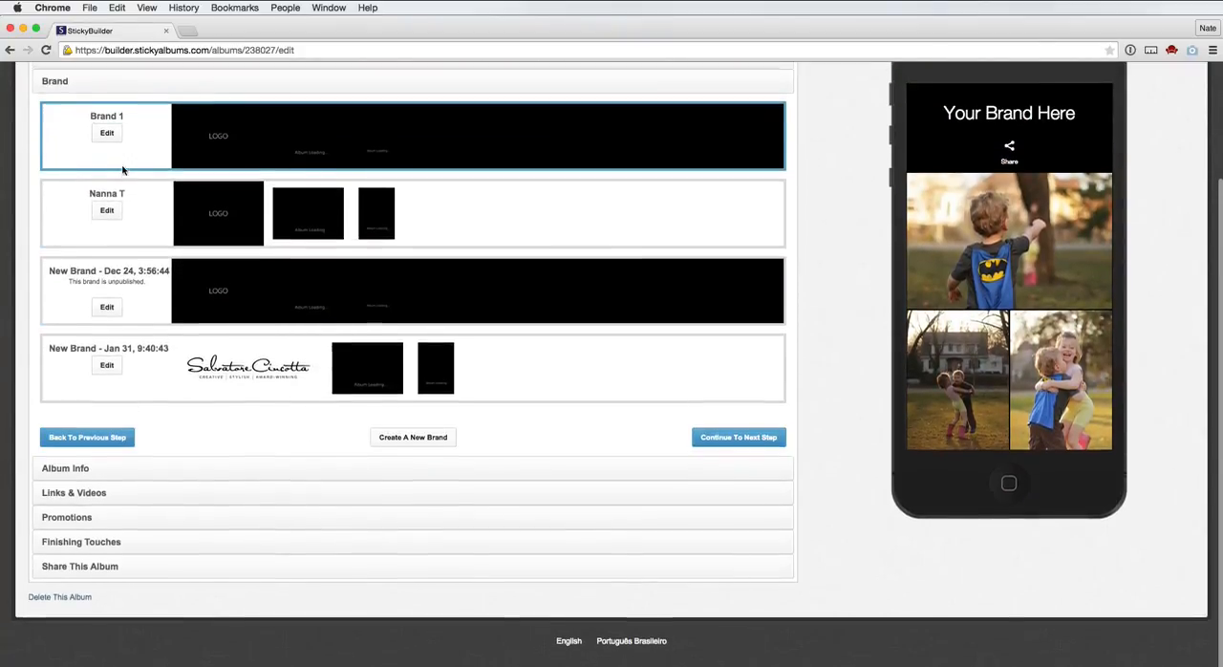
pyautogui.scroll(3, 129, 196)
pyautogui.scroll(-3, 182, 390)
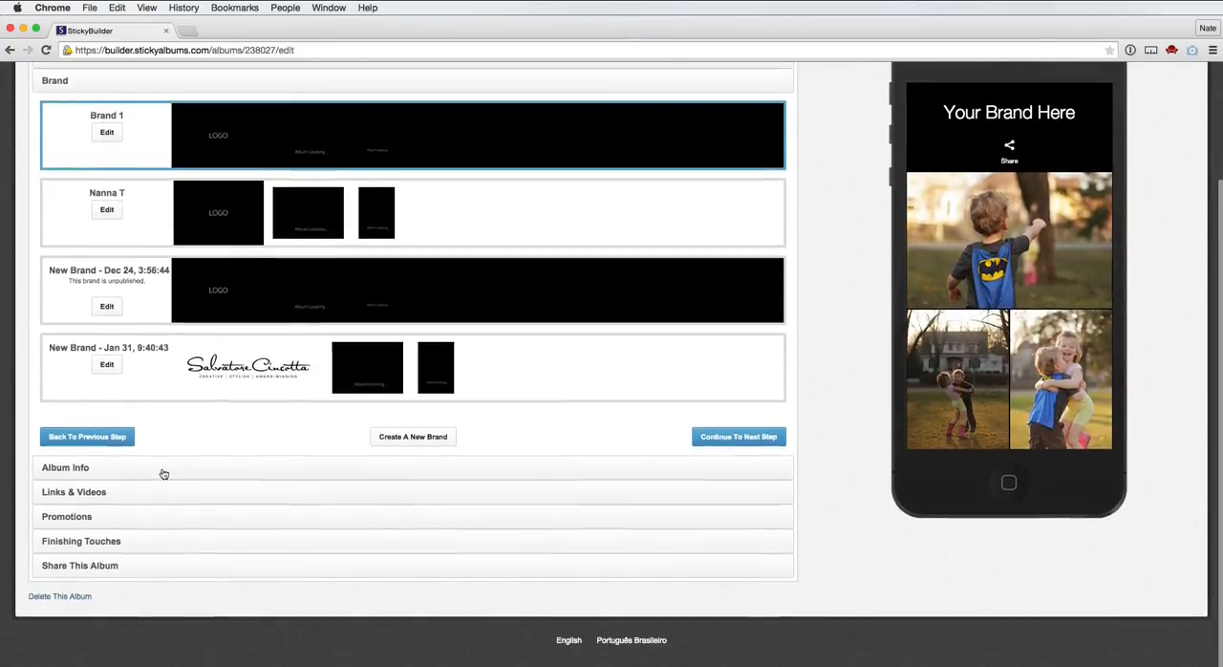
# Step: Set the app name in the album info to My kids
pyautogui.click(95, 475)
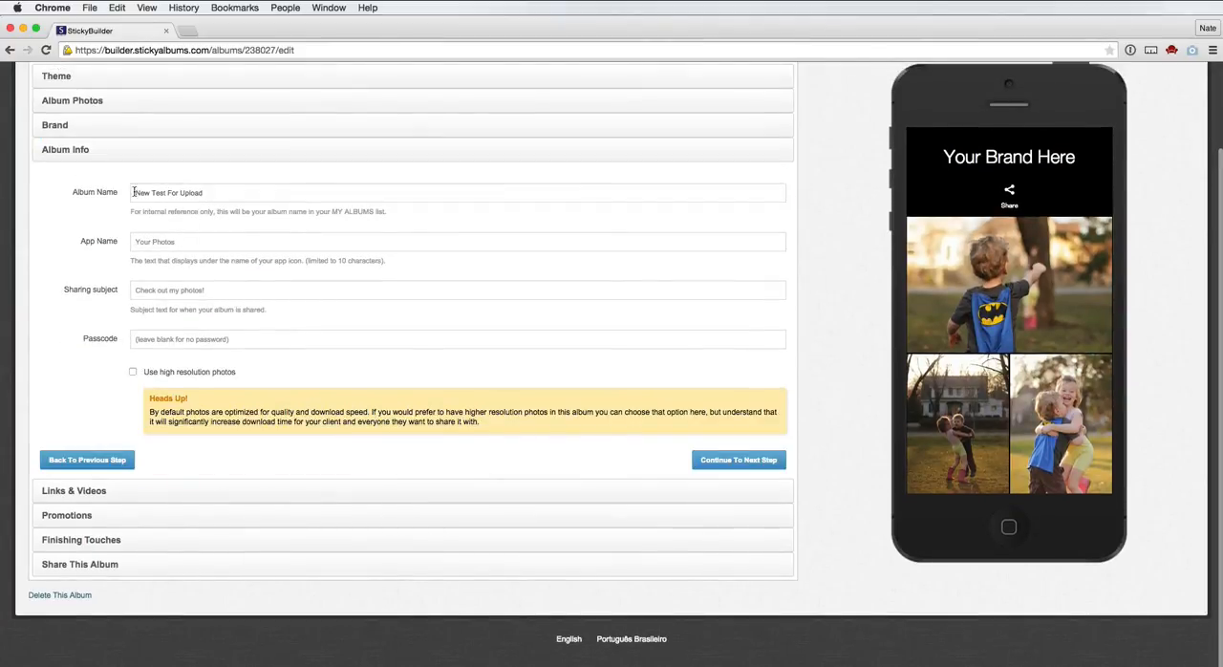
pyautogui.click(166, 193)
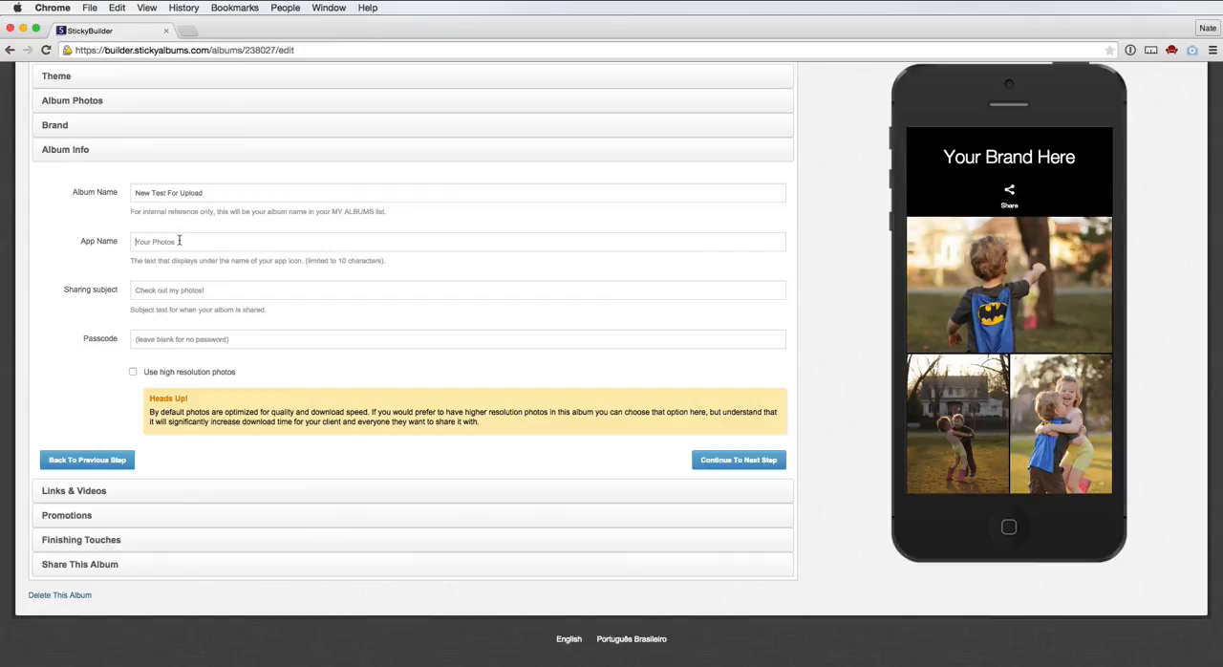
pyautogui.click(152, 242)
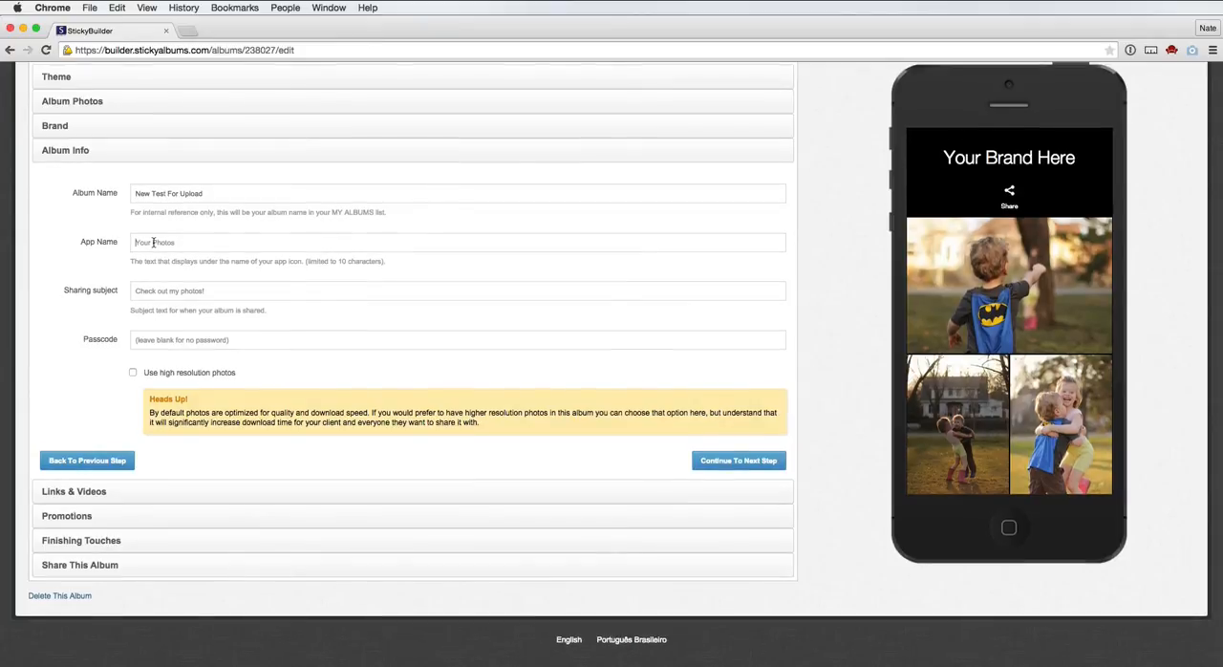
pyautogui.write('y')
pyautogui.press('BackSpace')
pyautogui.write('My')
pyautogui.write('kids')
# Step: Use the gallery photo of the two hugging children as both the home screen icon and the Facebook sharing thumbnail
pyautogui.click(118, 544)
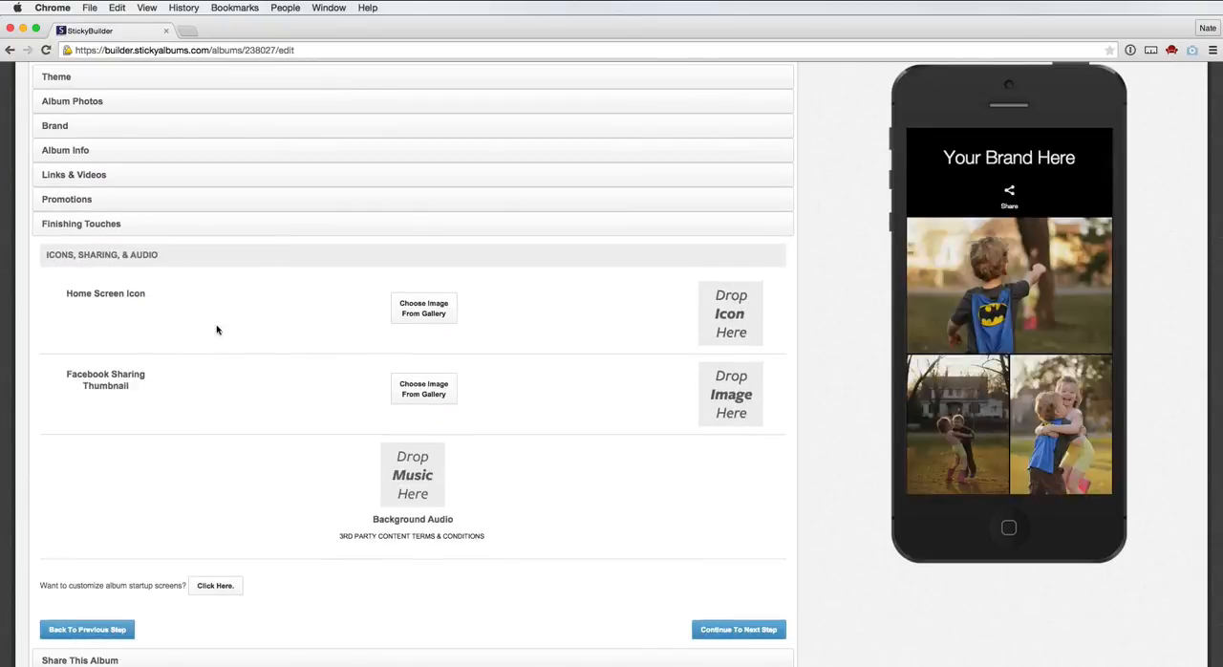
pyautogui.click(396, 304)
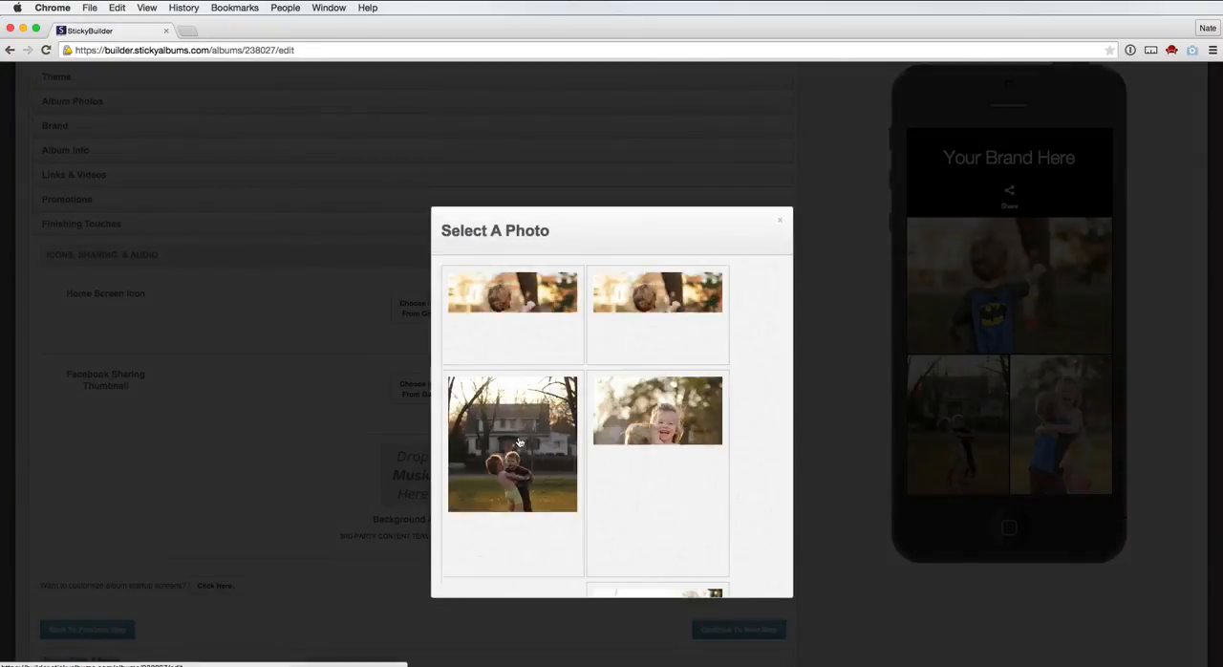
pyautogui.click(667, 429)
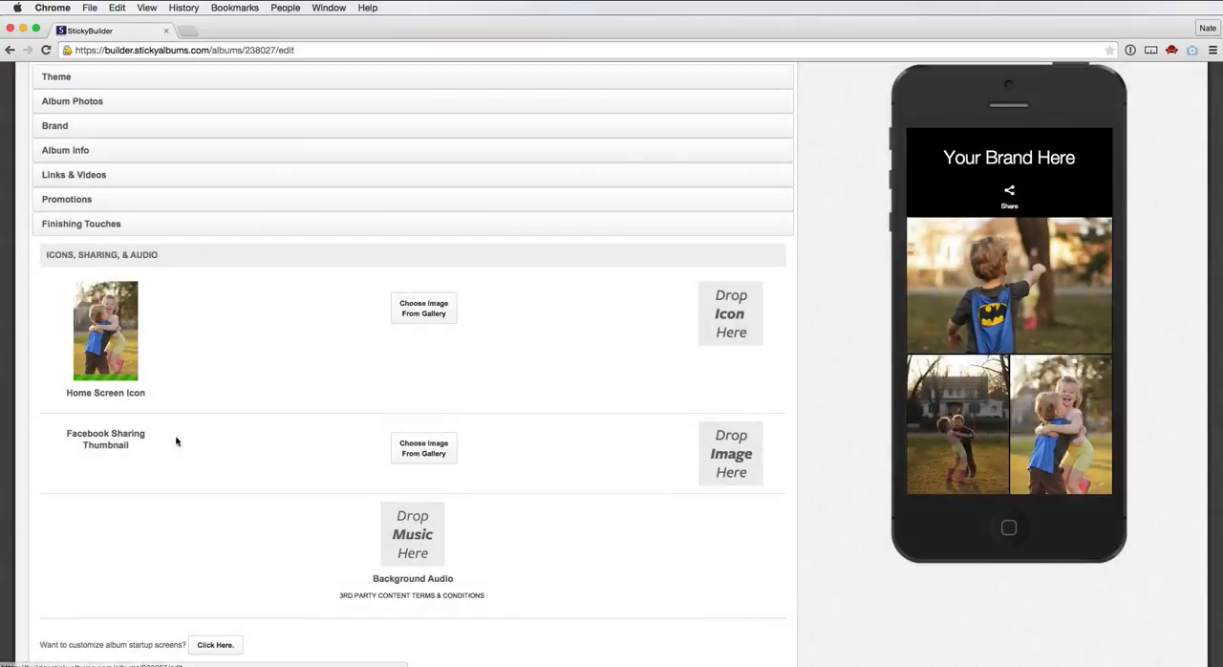
pyautogui.click(433, 456)
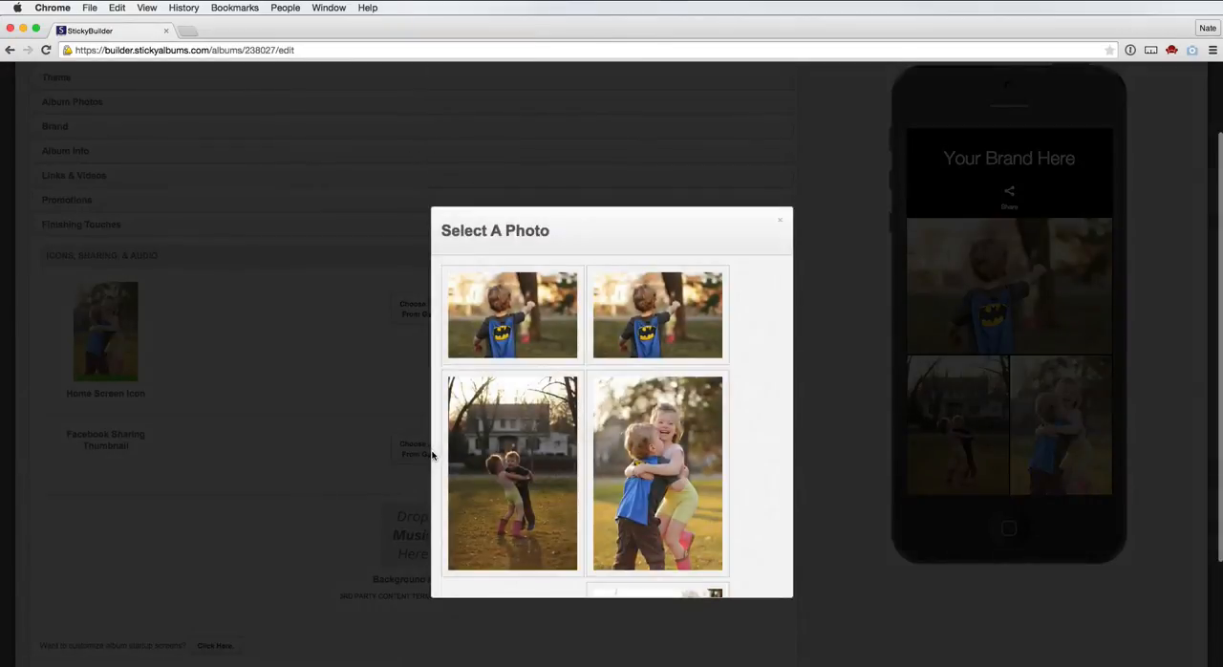
pyautogui.click(669, 444)
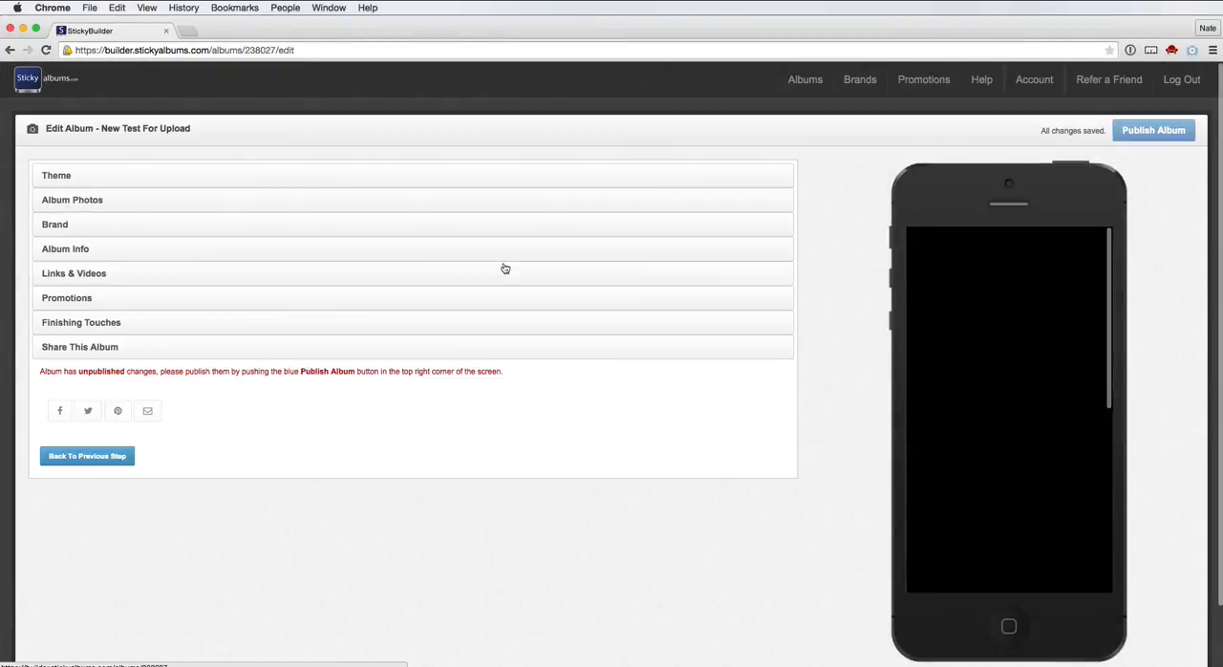
# Step: Publish the album and open the link to the published version
pyautogui.click(1156, 132)
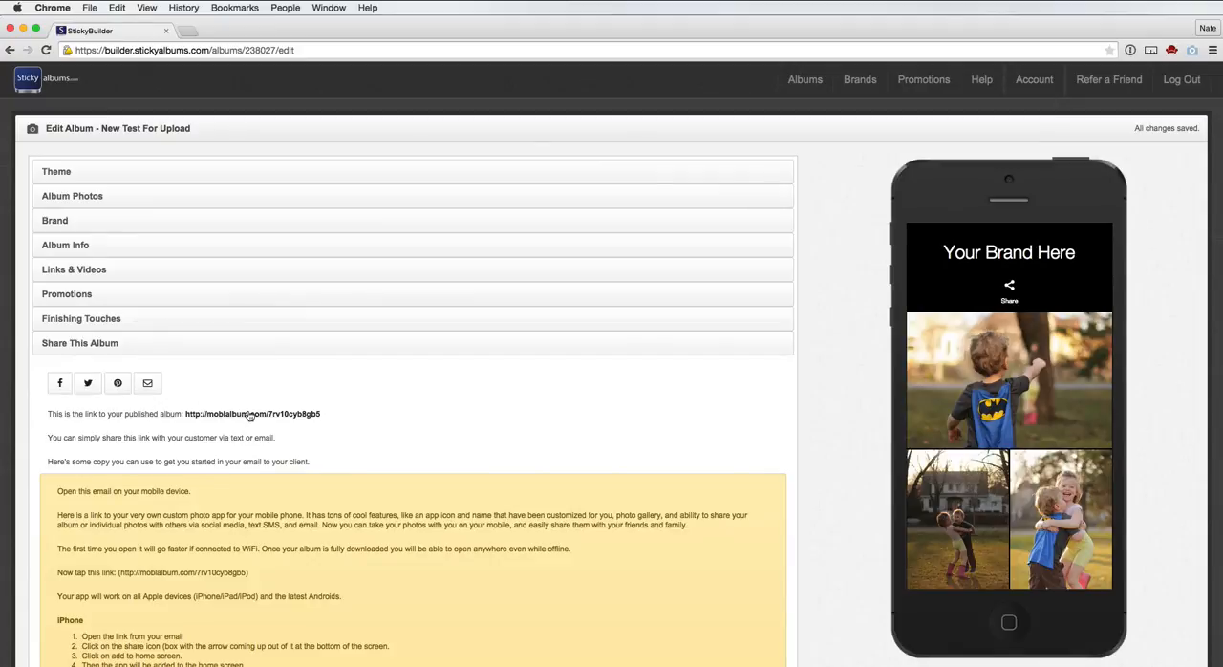
pyautogui.click(248, 414)
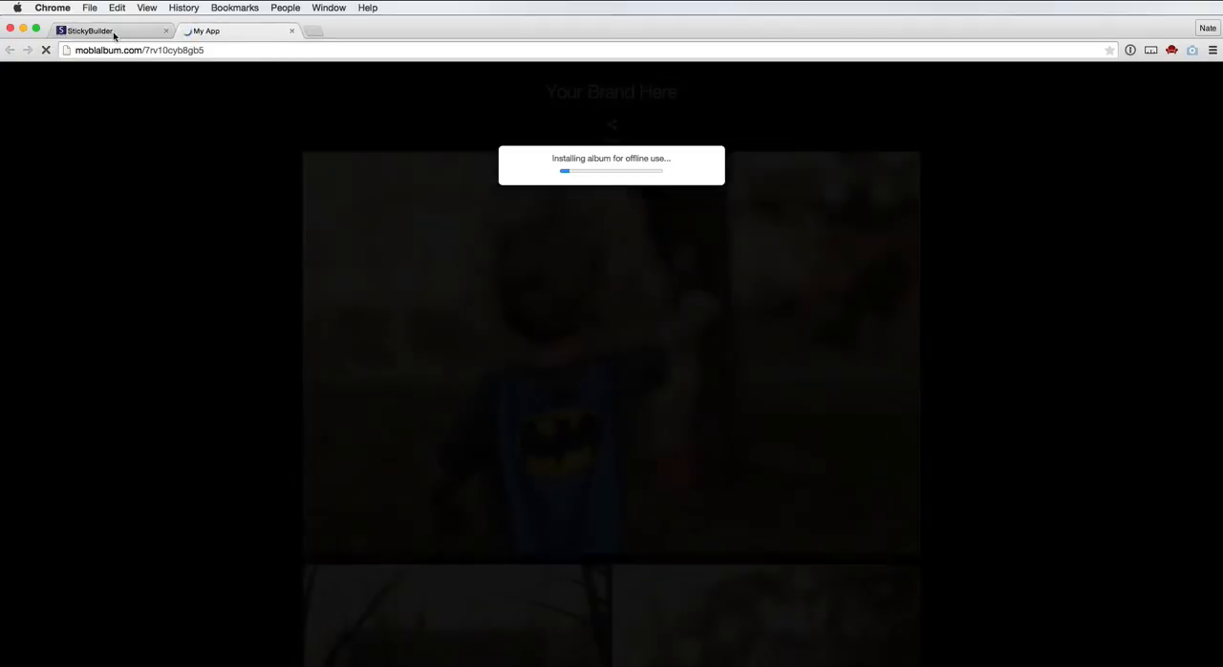